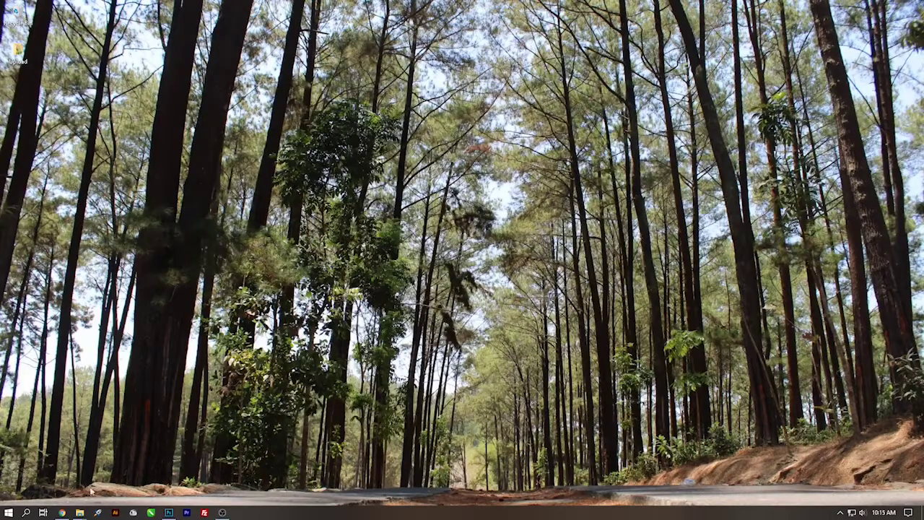
Review the rejected limes photo in Shutterstock's Reviewed list with a large preview
click(62, 512)
mouse_move(84, 290)
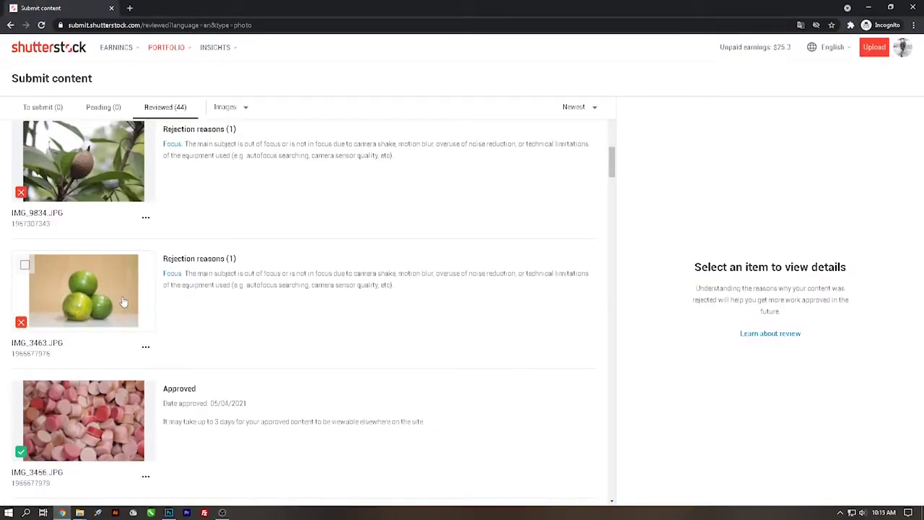
click(123, 302)
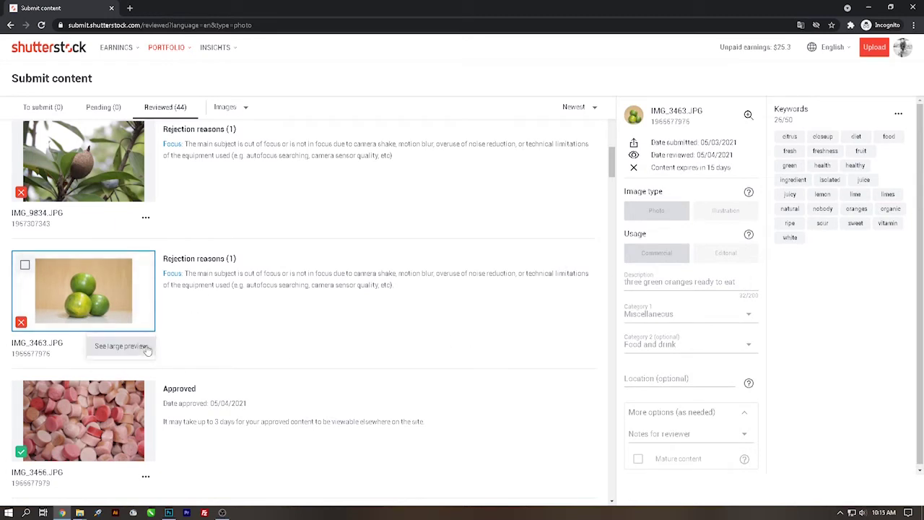
click(143, 348)
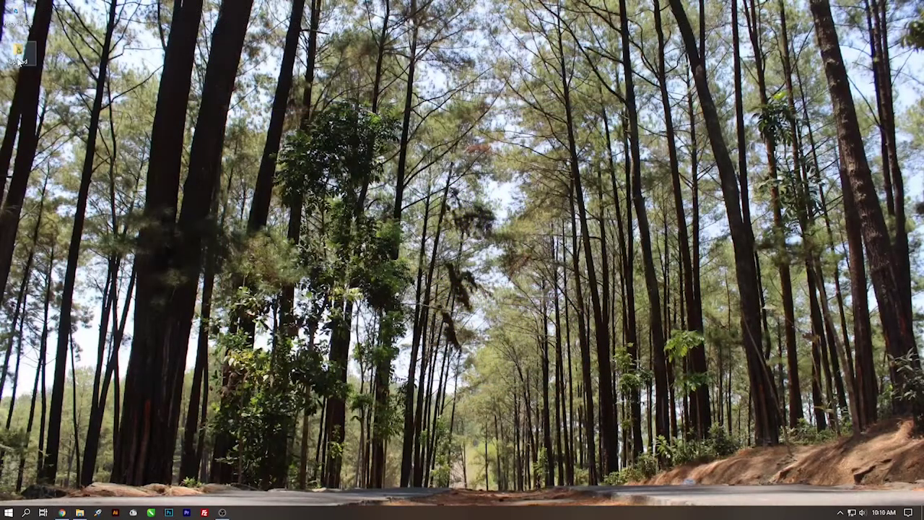
Open IMG_3463.JPG from the Upload folder in Adobe Photoshop CC 2018
double_click(18, 52)
click(196, 166)
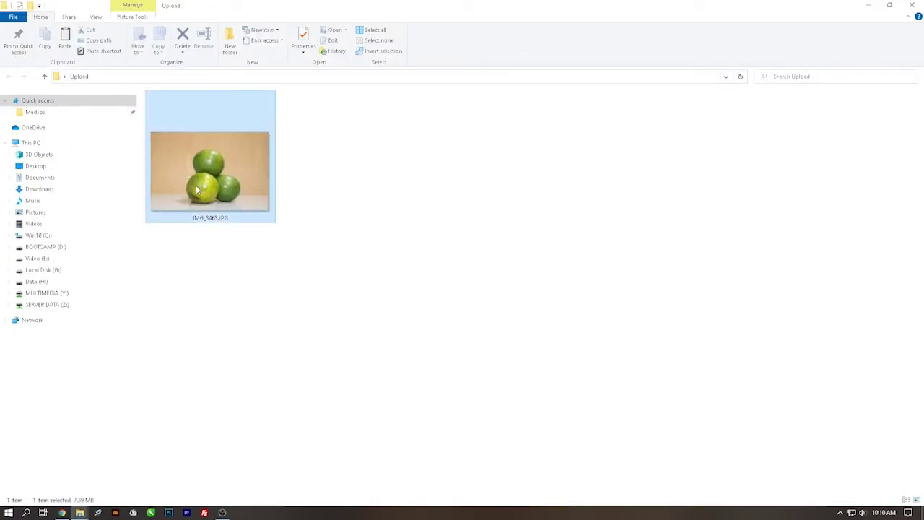
right_click(197, 164)
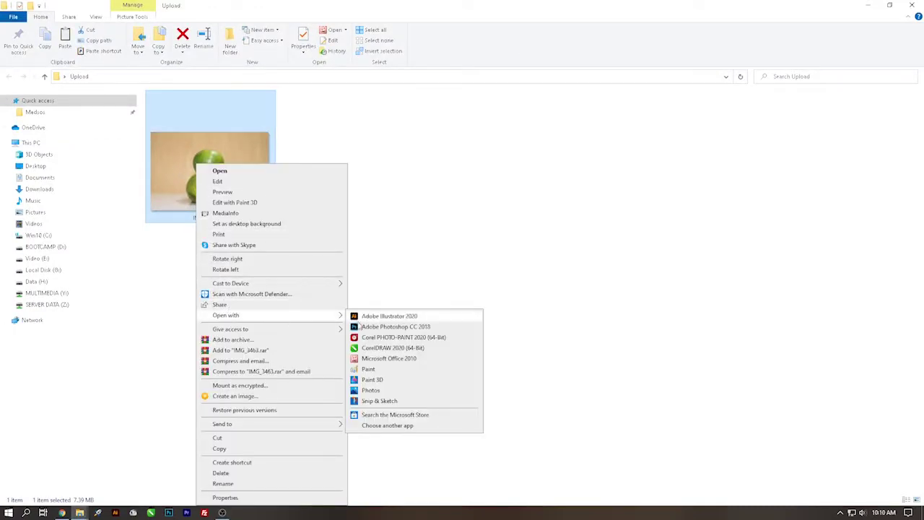
click(363, 328)
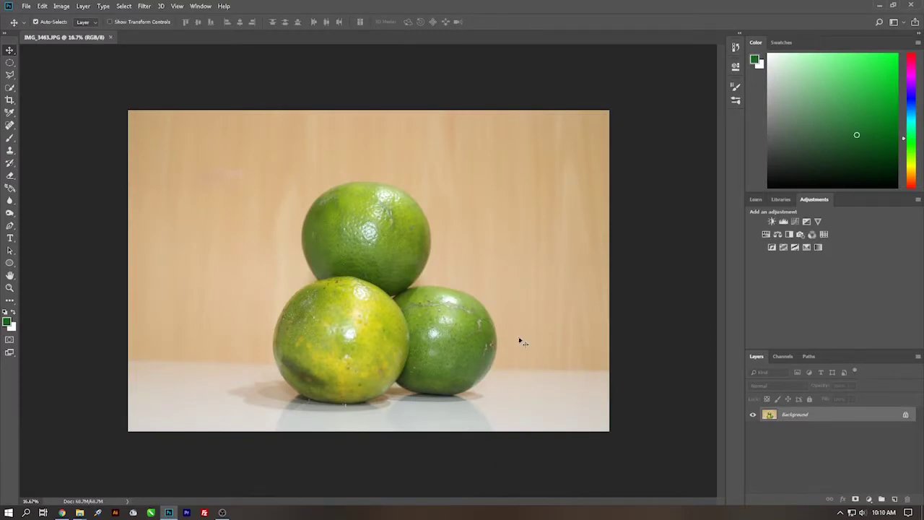
Duplicate the IMG_3463.JPG Background layer as a 'Background copy' layer
scroll(394, 322, up, 2)
scroll(362, 324, up, 2)
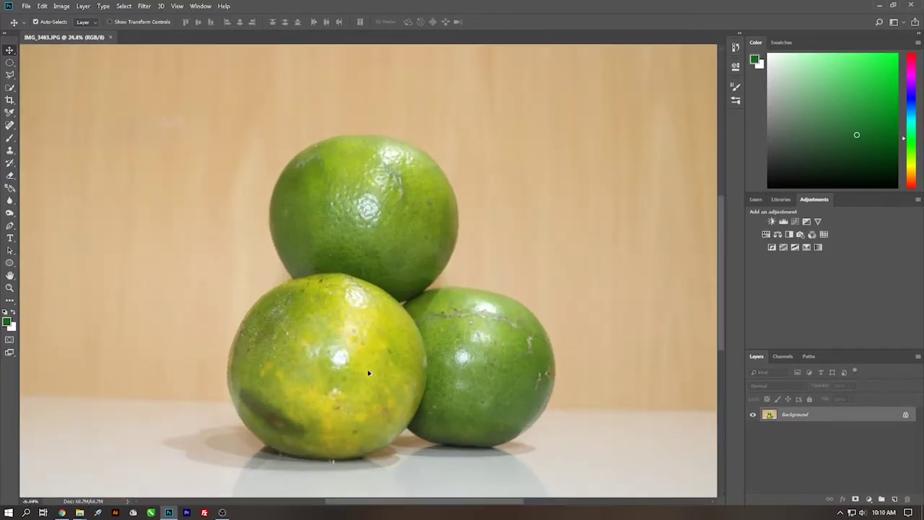
scroll(368, 371, up, 2)
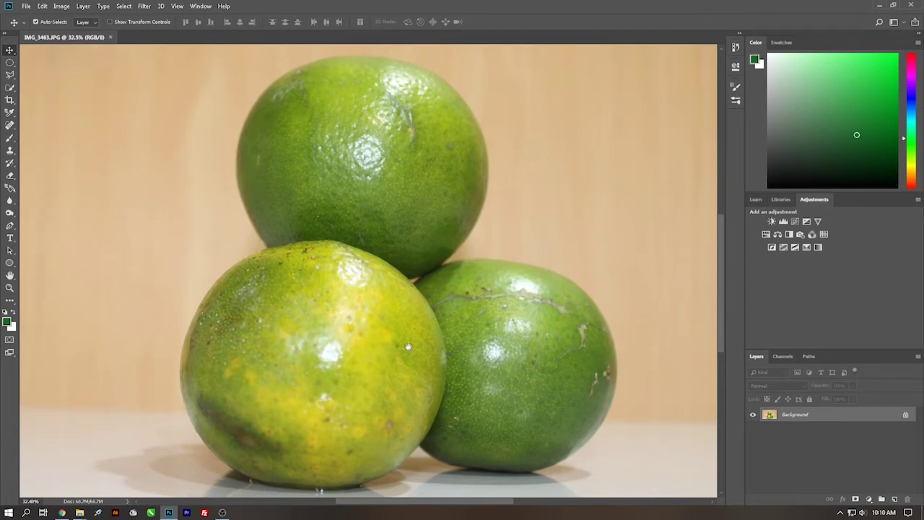
scroll(379, 345, down, 1)
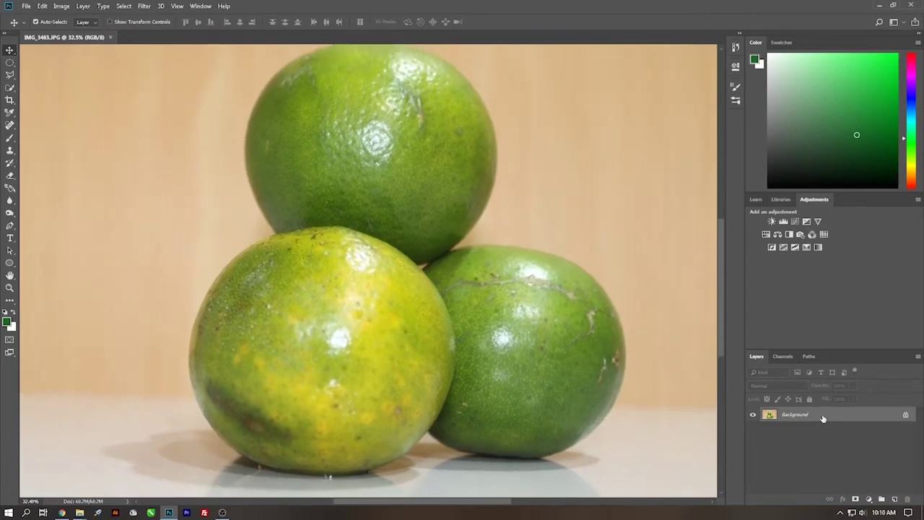
right_click(823, 418)
click(841, 312)
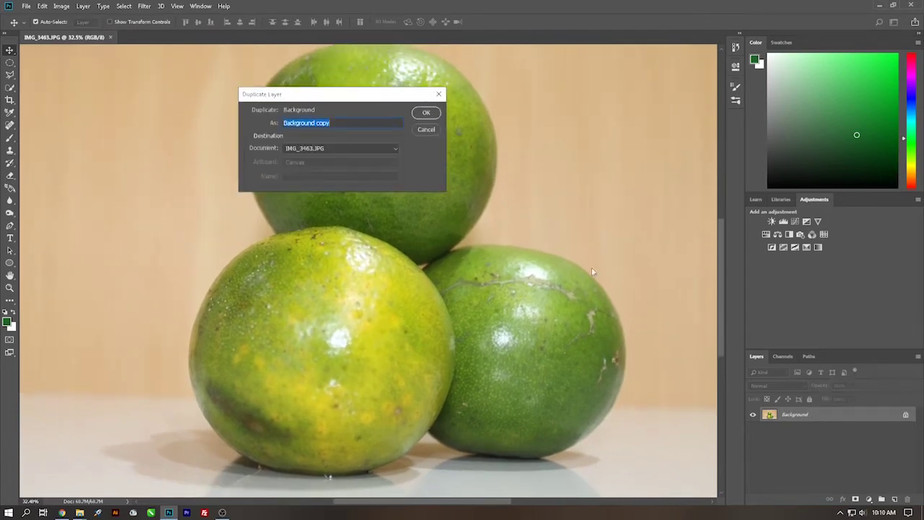
click(425, 113)
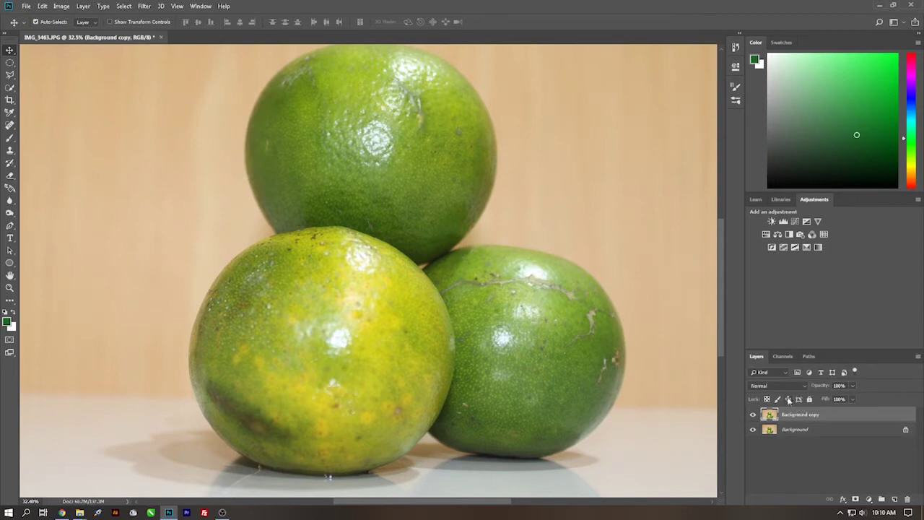
scroll(568, 269, down, 2)
scroll(568, 270, up, 1)
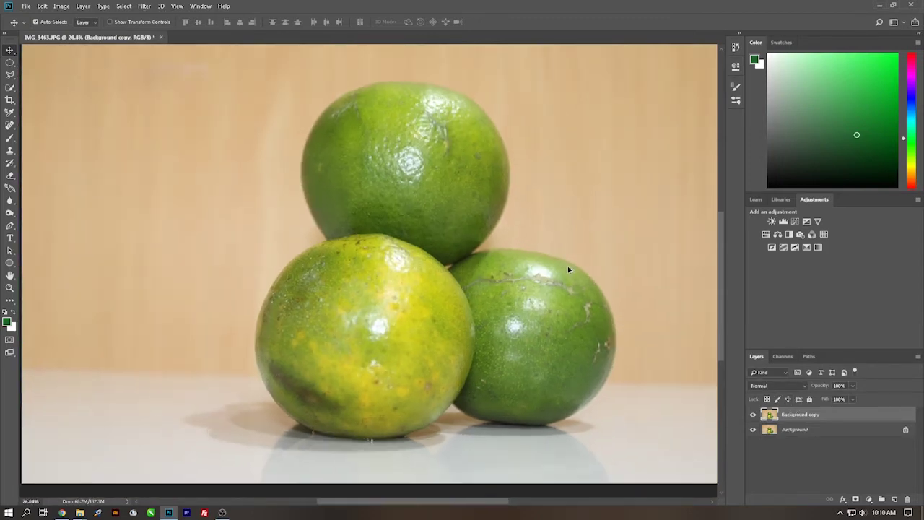
scroll(592, 278, up, 1)
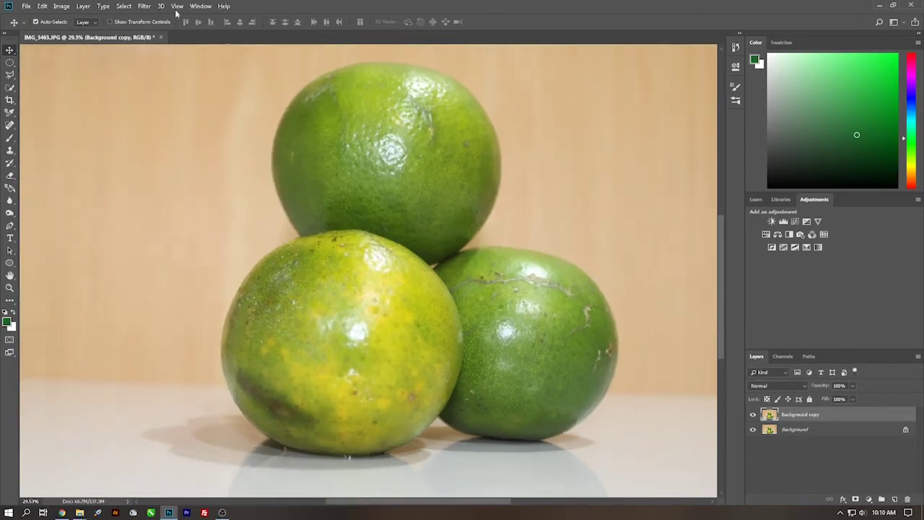
Add Brightness/Contrast (Brightness 14) and Hue/Saturation (Saturation +17) adjustment layers
click(775, 222)
drag(653, 121, 659, 124)
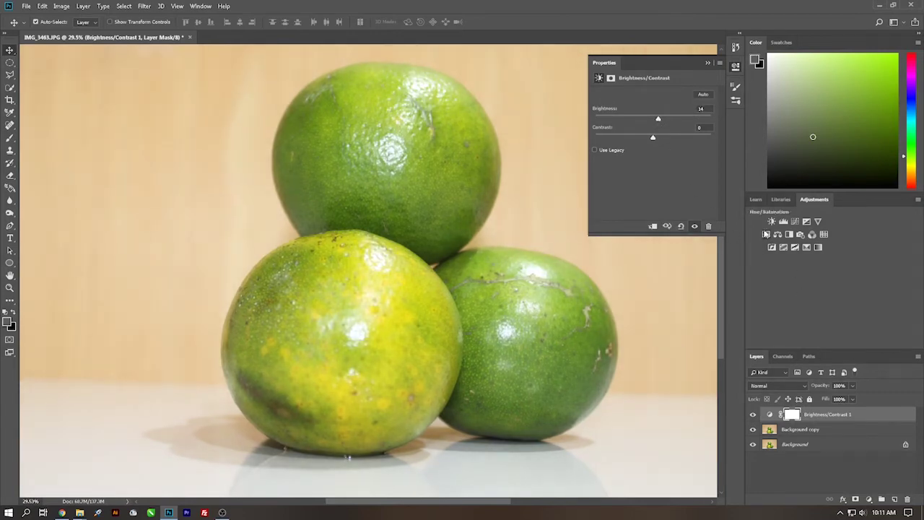
click(767, 234)
drag(655, 149, 664, 150)
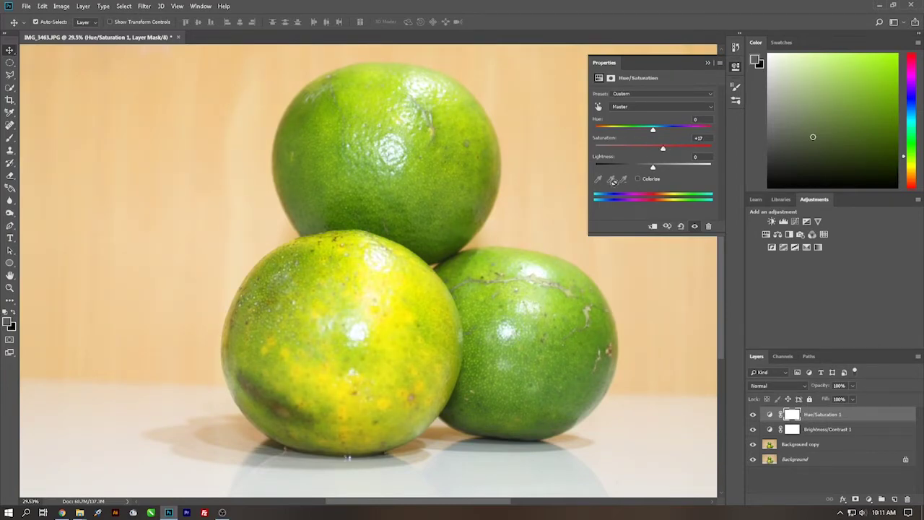
Select the Background copy layer and fit the whole image in the window
click(531, 222)
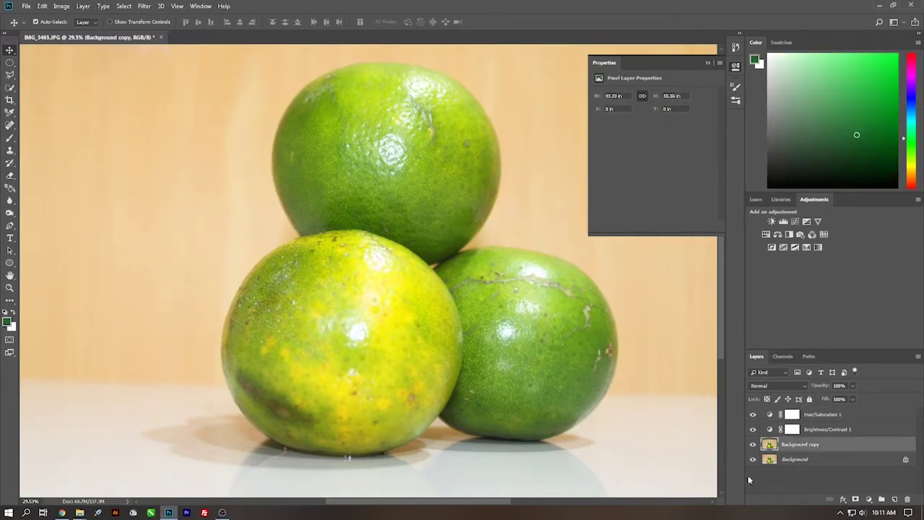
click(706, 64)
key(ctrl+0)
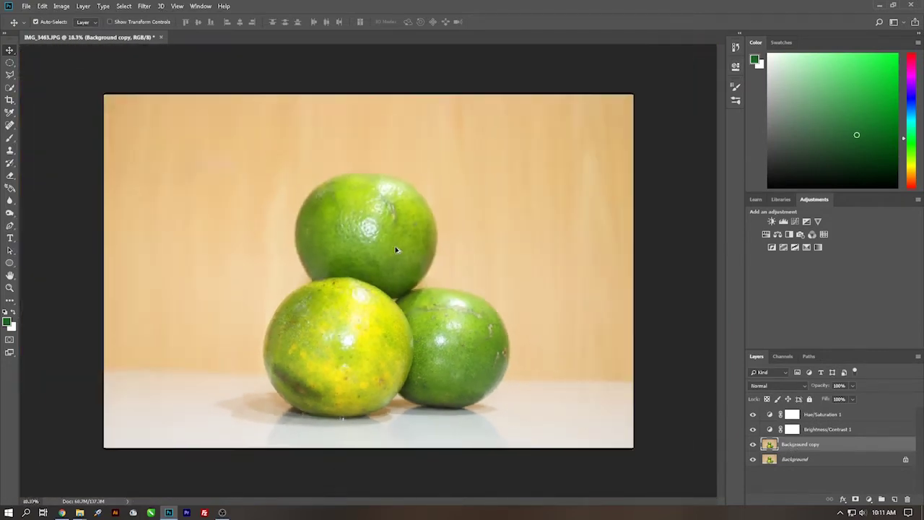
scroll(342, 341, down, 1)
scroll(340, 351, up, 1)
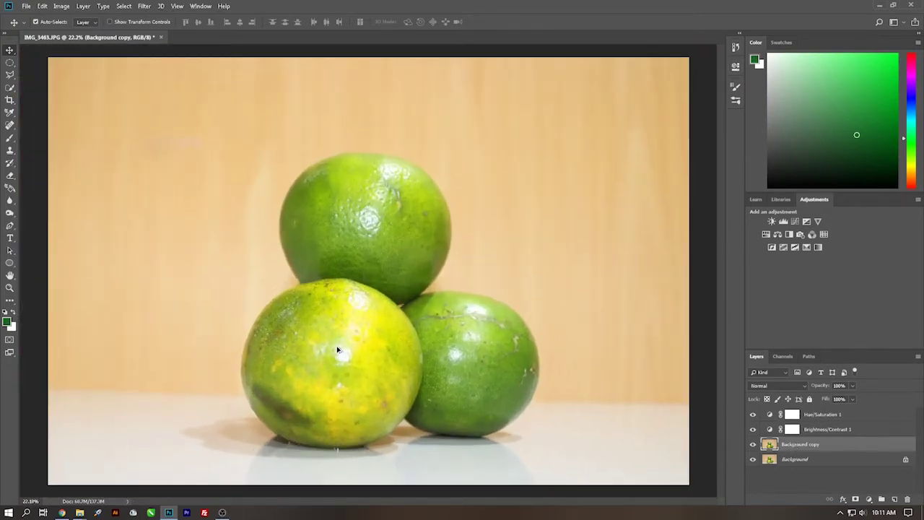
scroll(362, 385, up, 2)
scroll(369, 387, up, 1)
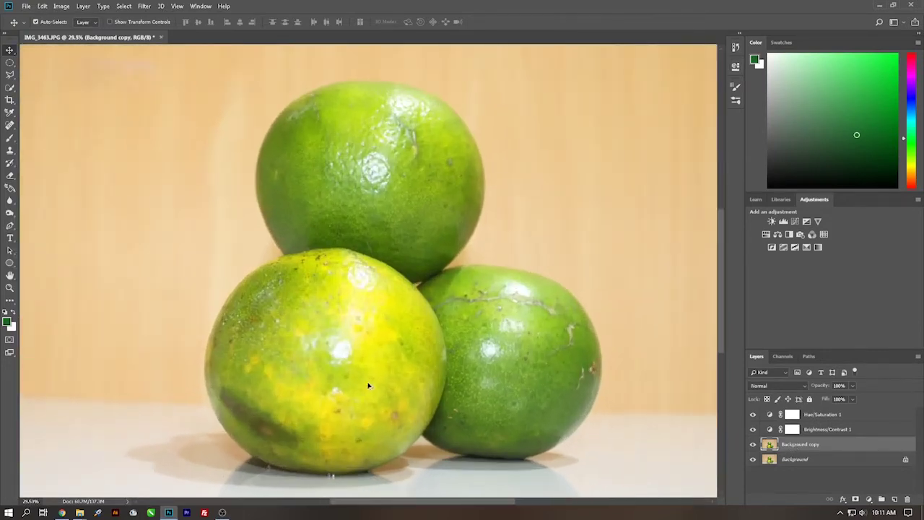
Open the Camera Raw Filter and zoom its preview onto the limes
click(128, 8)
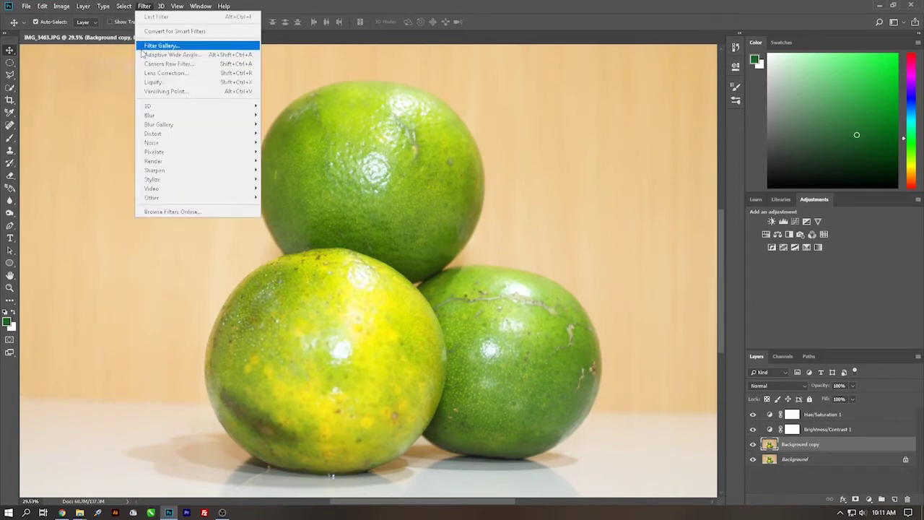
click(166, 63)
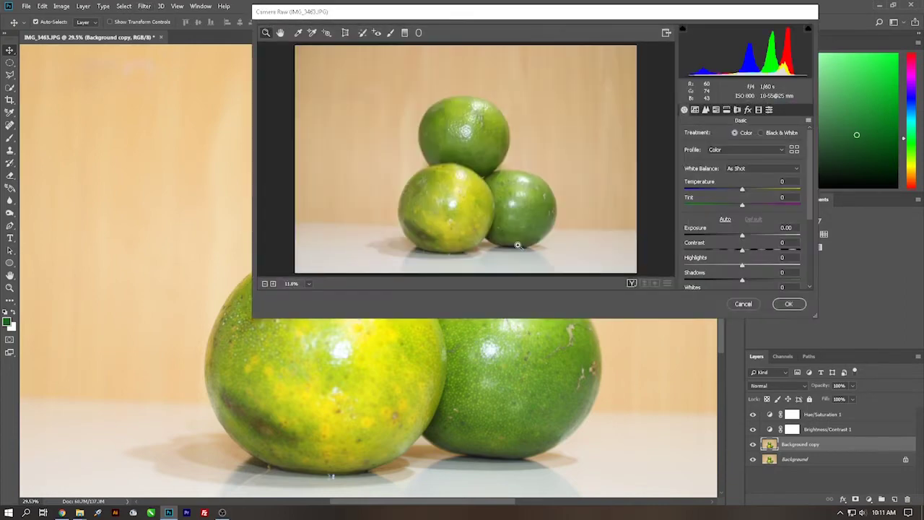
drag(471, 185, 523, 150)
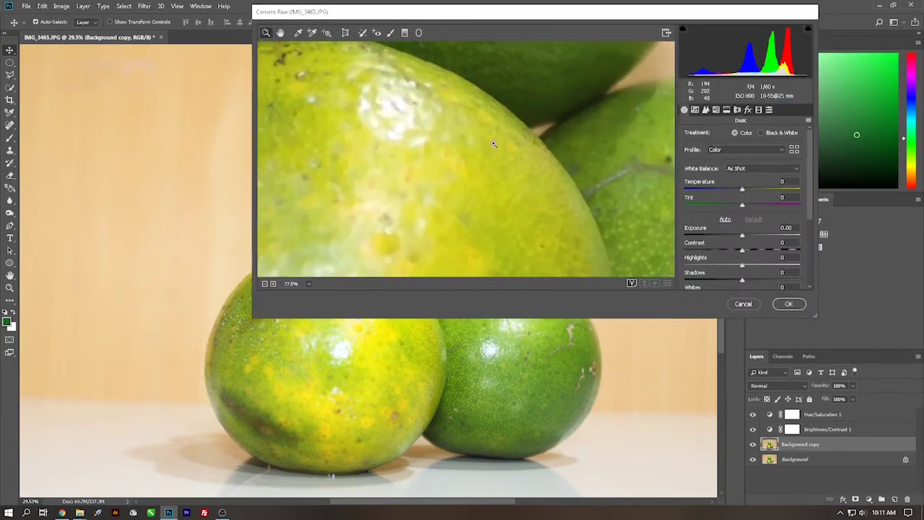
drag(522, 151, 481, 148)
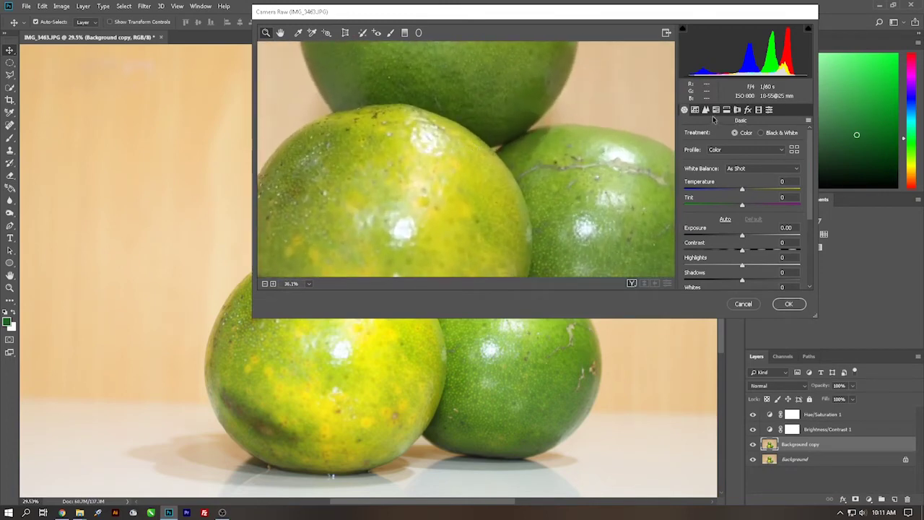
Set Detail sharpening Amount to 106 and luminance noise reduction to 25
click(706, 110)
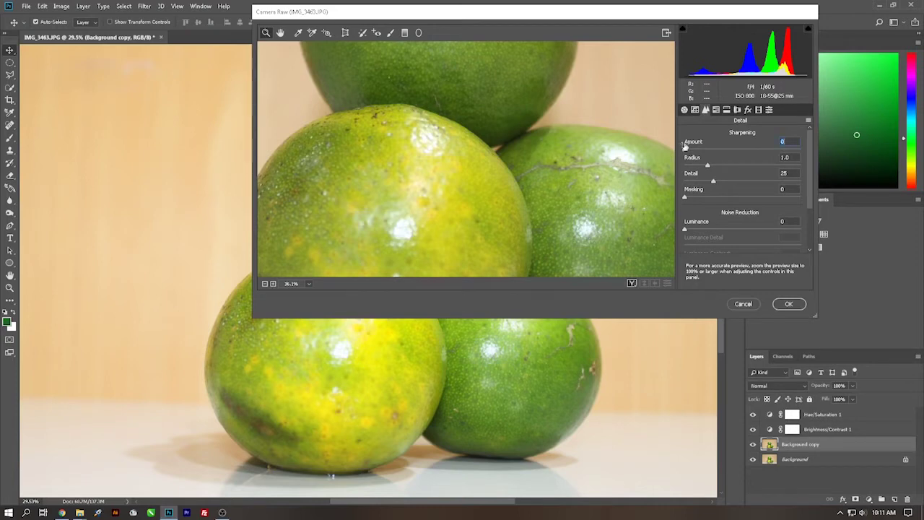
drag(684, 146, 715, 144)
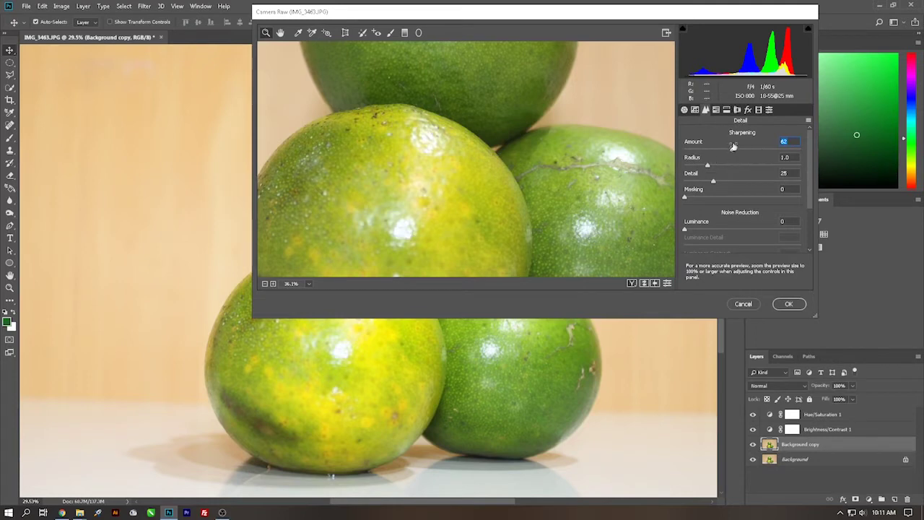
drag(733, 147, 767, 146)
drag(686, 225, 699, 223)
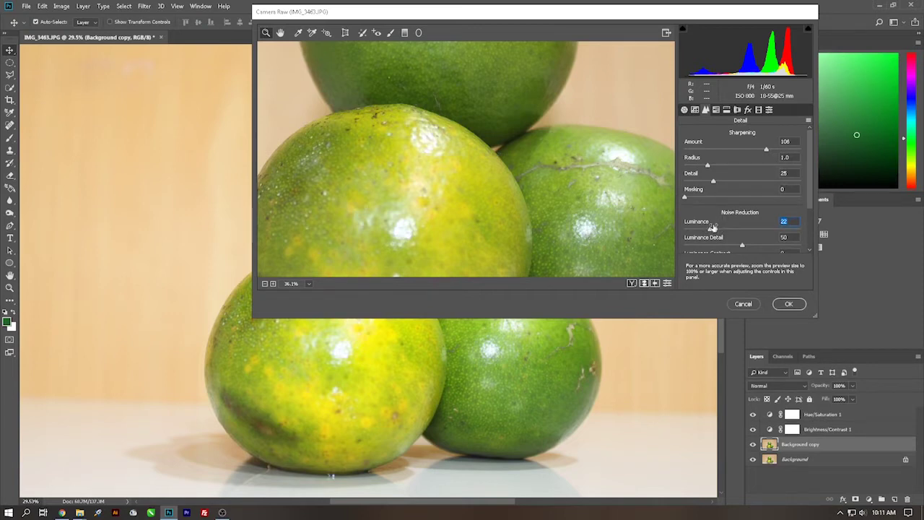
drag(713, 226, 715, 226)
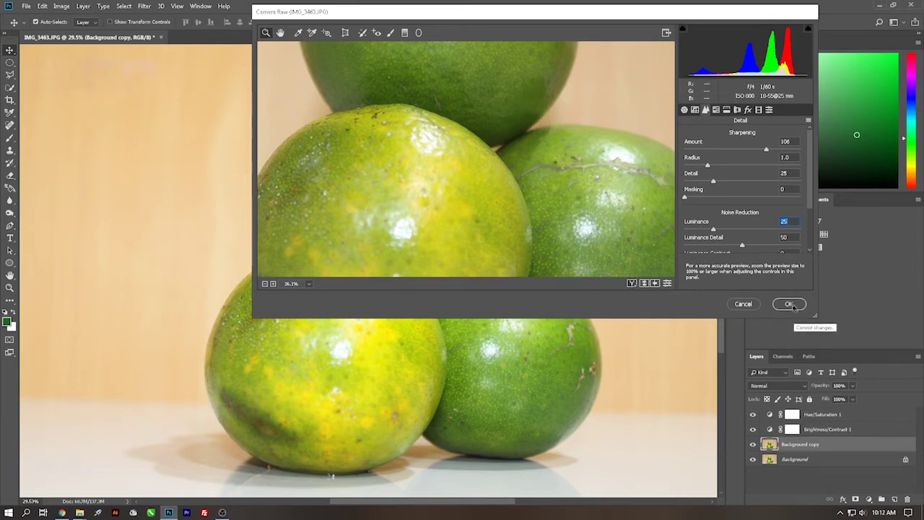
Apply the Camera Raw filter, then hide and show Background copy once
click(790, 304)
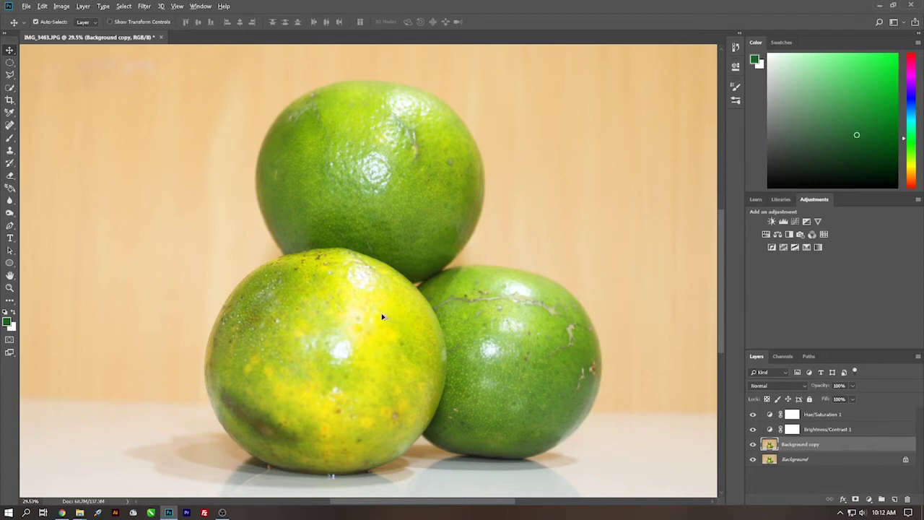
scroll(383, 317, up, 3)
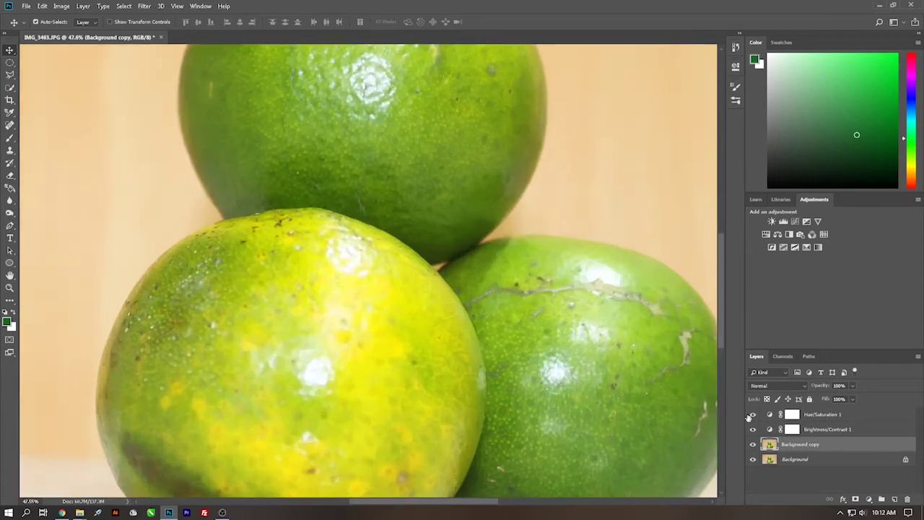
click(754, 445)
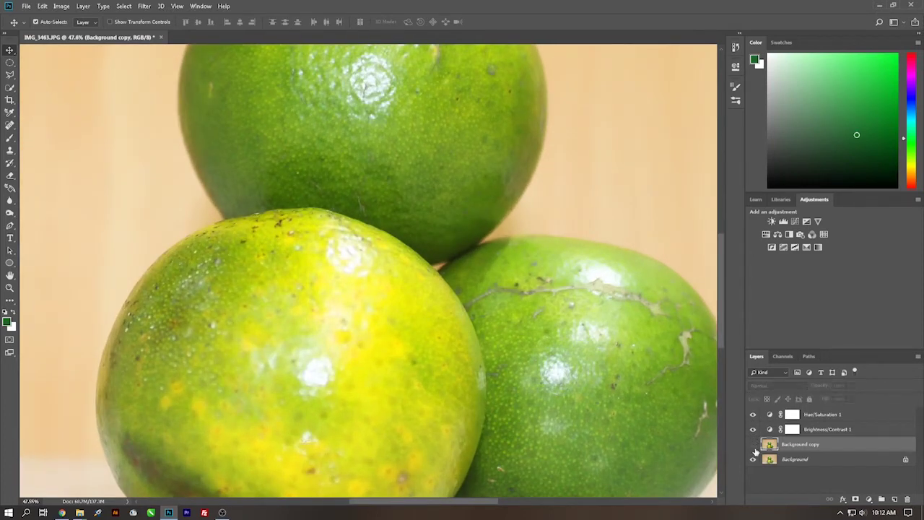
click(755, 448)
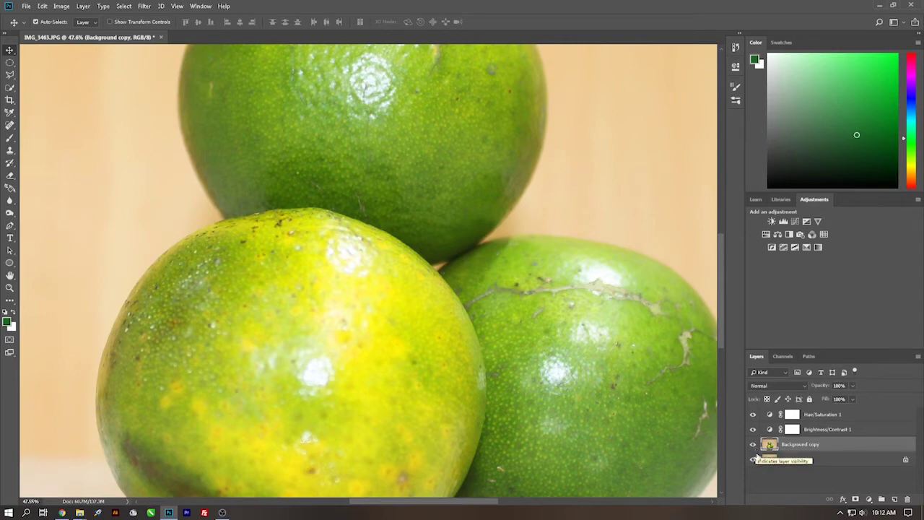
Repeatedly compare edited and original limes by toggling Background copy, leaving it visible
scroll(434, 316, up, 3)
scroll(429, 310, up, 2)
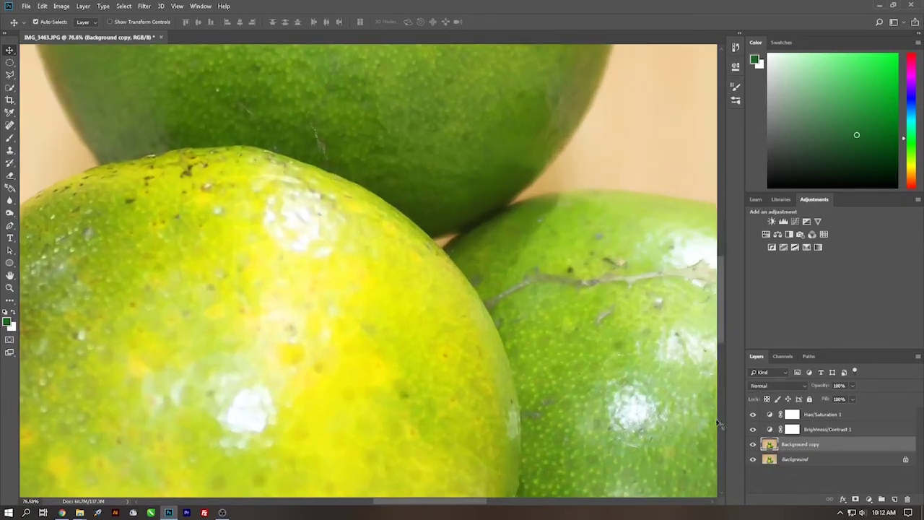
click(754, 447)
click(754, 447)
click(754, 447)
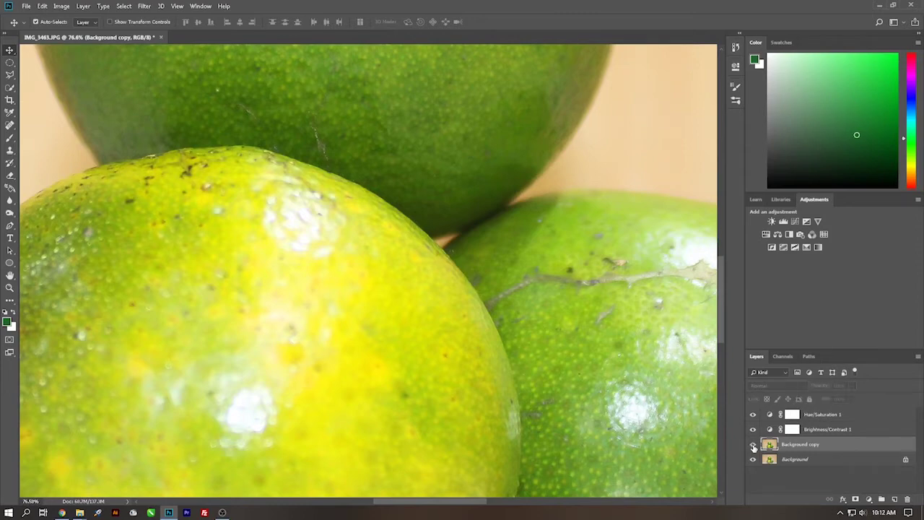
click(754, 447)
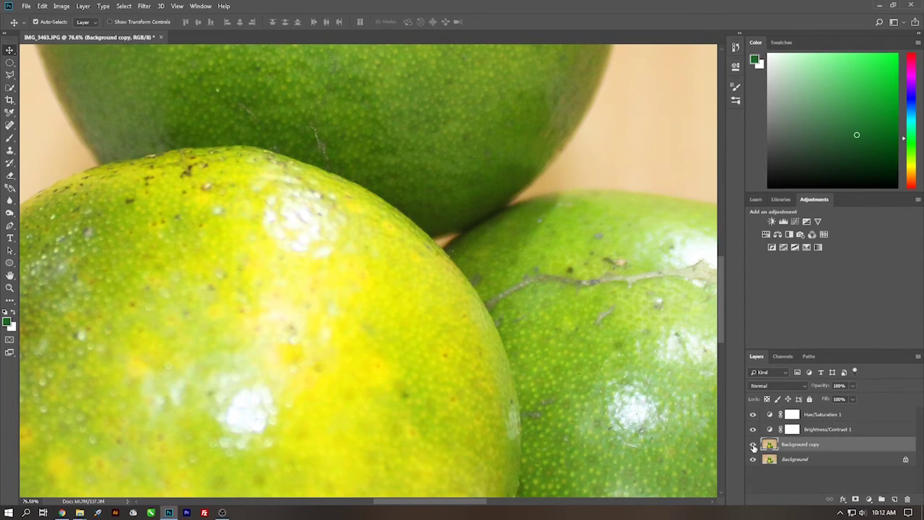
click(754, 447)
click(754, 447)
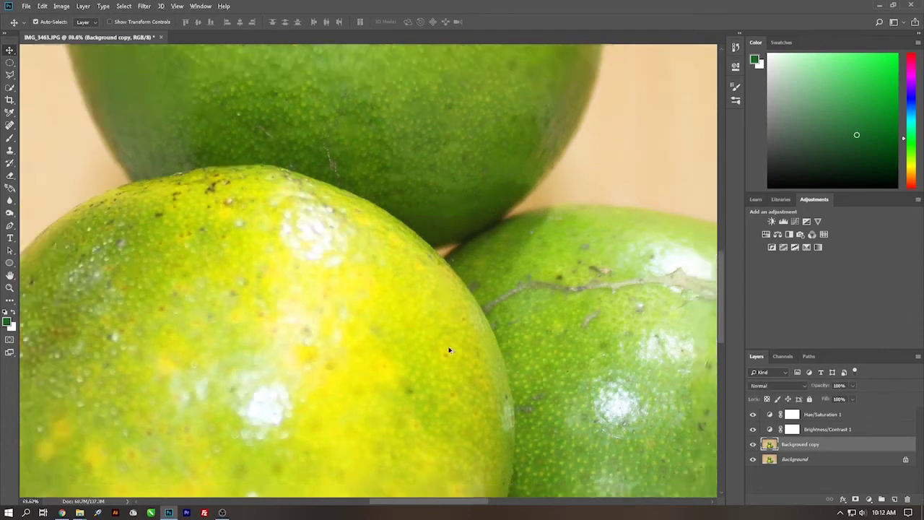
scroll(400, 359, down, 3)
scroll(400, 359, up, 1)
scroll(388, 378, down, 2)
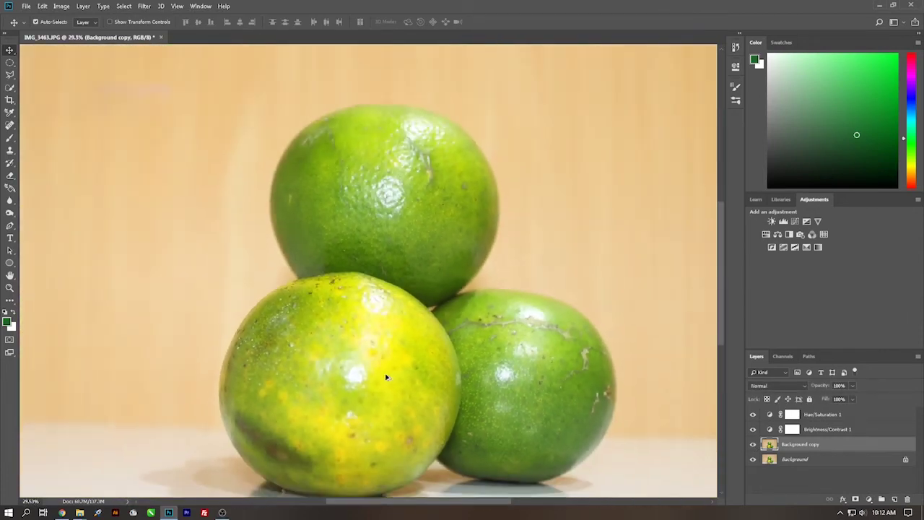
scroll(385, 378, down, 1)
scroll(389, 416, up, 1)
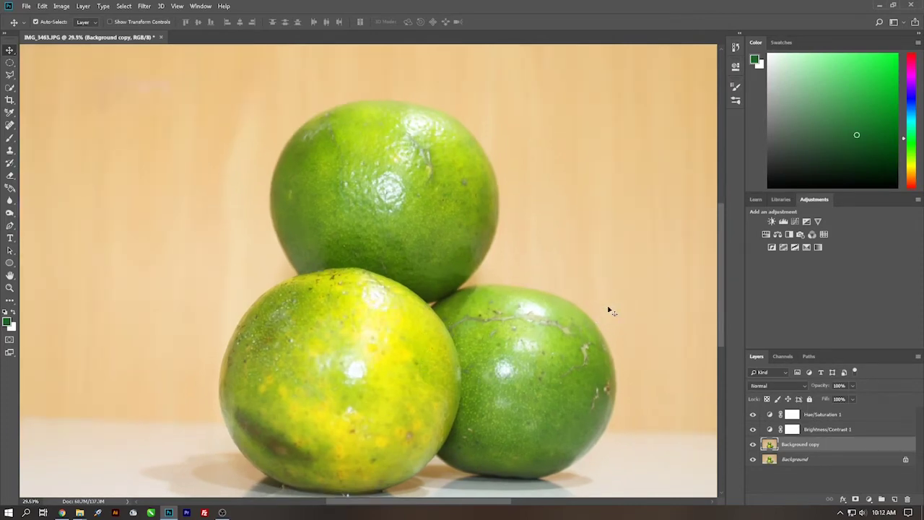
Export the photo as a 100% quality 6000×4000 JPG named IMG_3463-E.jpg
click(26, 7)
mouse_move(36, 138)
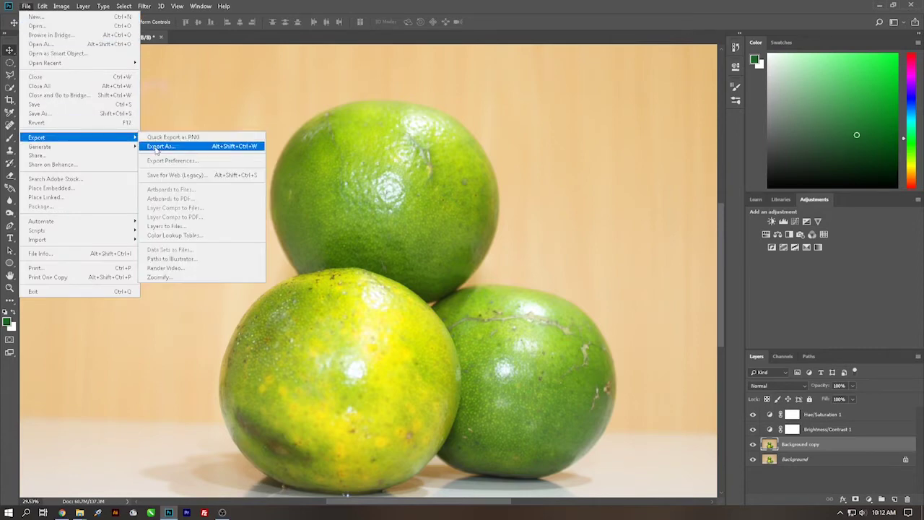
click(157, 147)
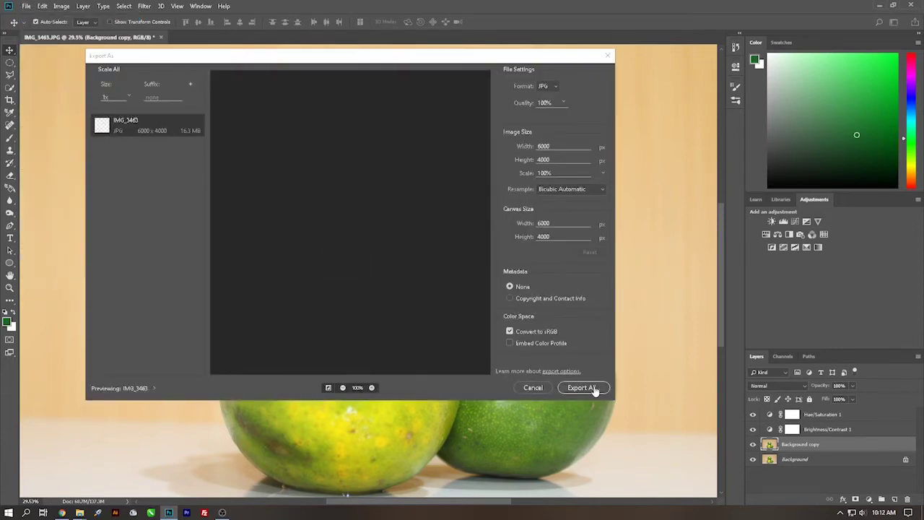
click(595, 390)
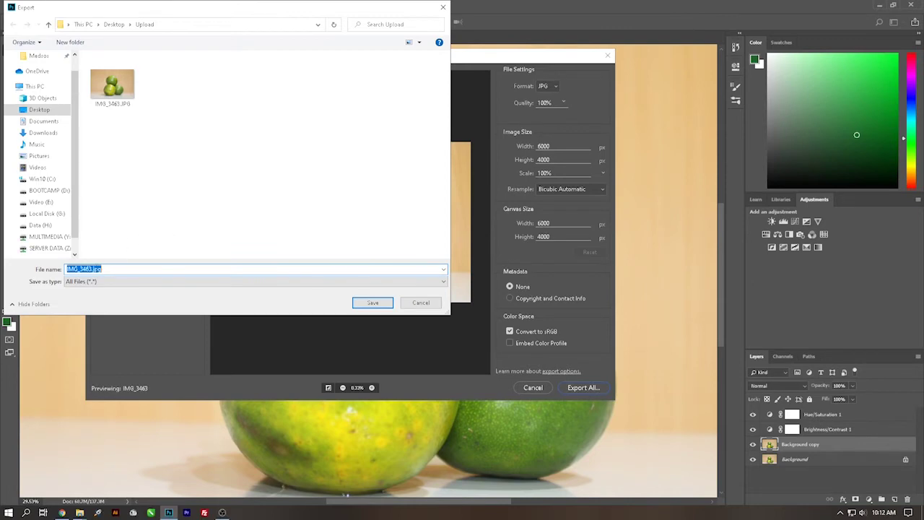
click(91, 269)
text(E)
key(Return)
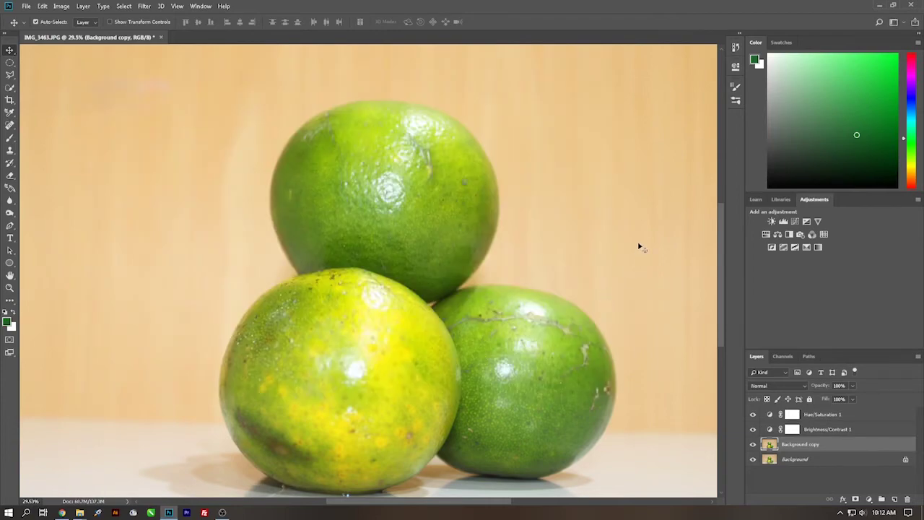
Drag IMG_3463-E.jpg from the desktop Upload folder into Shutterstock's upload box
click(879, 5)
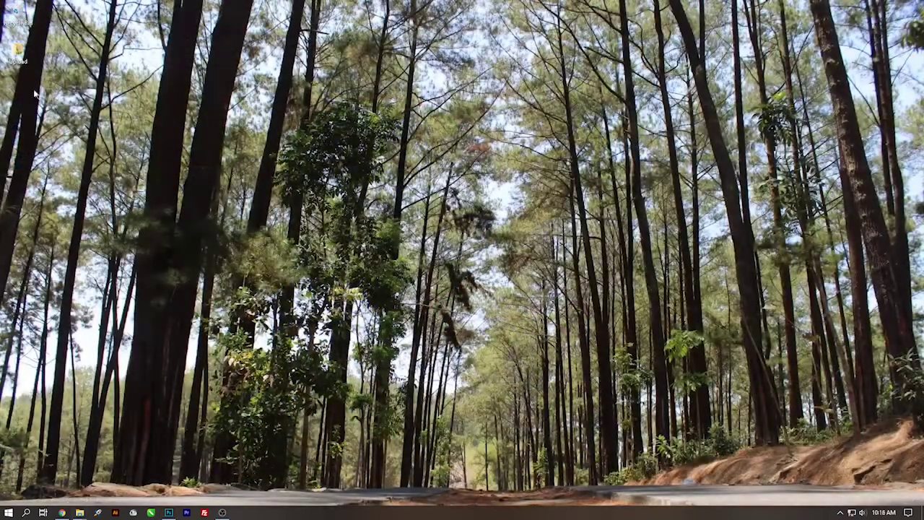
double_click(17, 52)
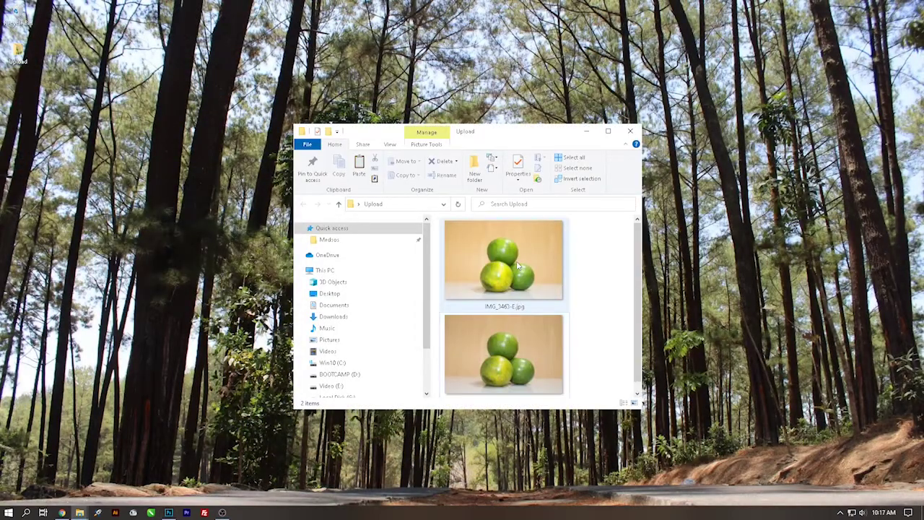
mouse_move(517, 264)
mouse_down()
mouse_move(329, 294)
mouse_move(62, 509)
mouse_move(504, 199)
mouse_up()
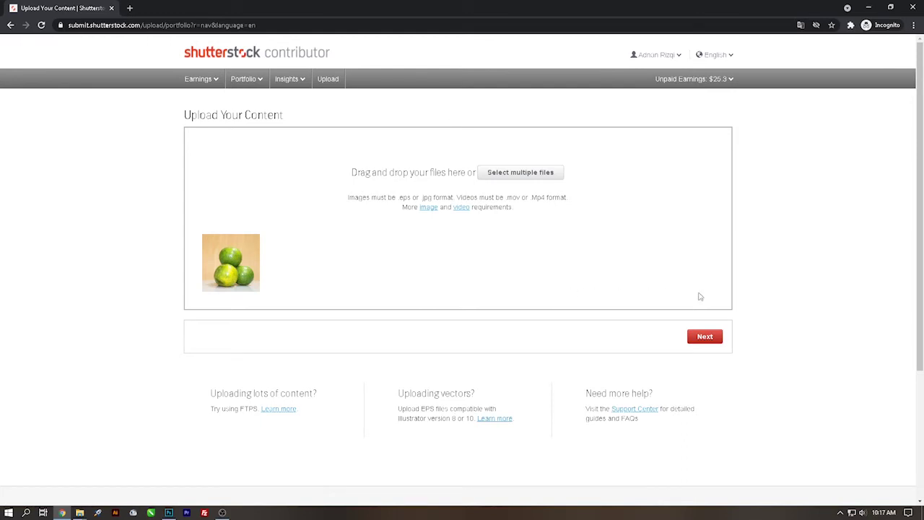
Paste the description 'three green oranges ready to eat' from Notepad into the photo's Description
click(705, 339)
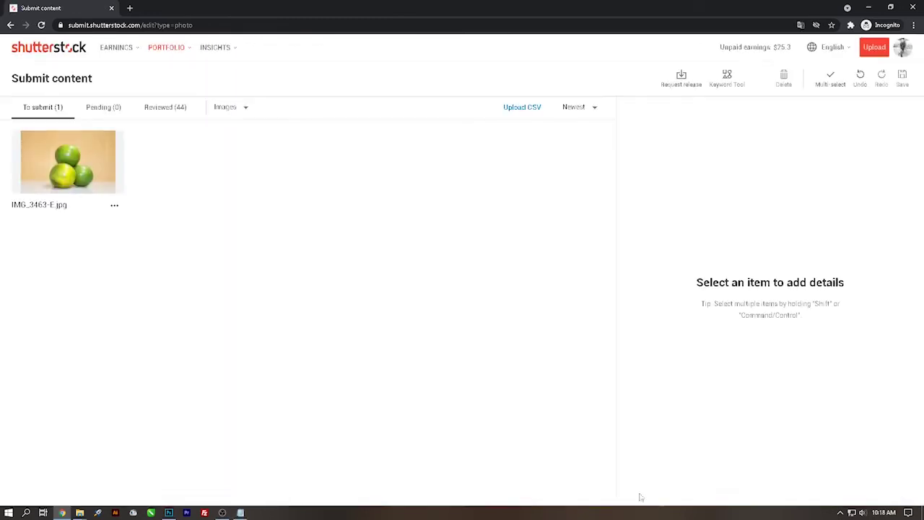
click(68, 162)
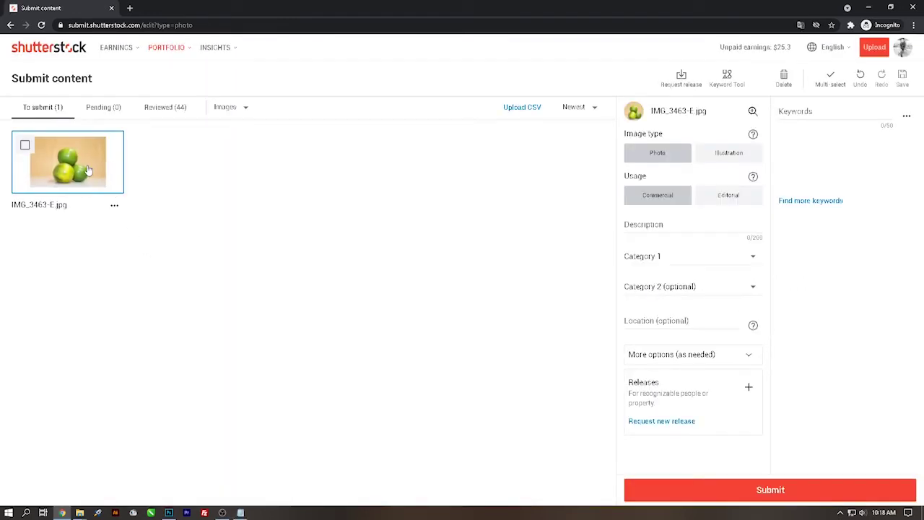
click(240, 512)
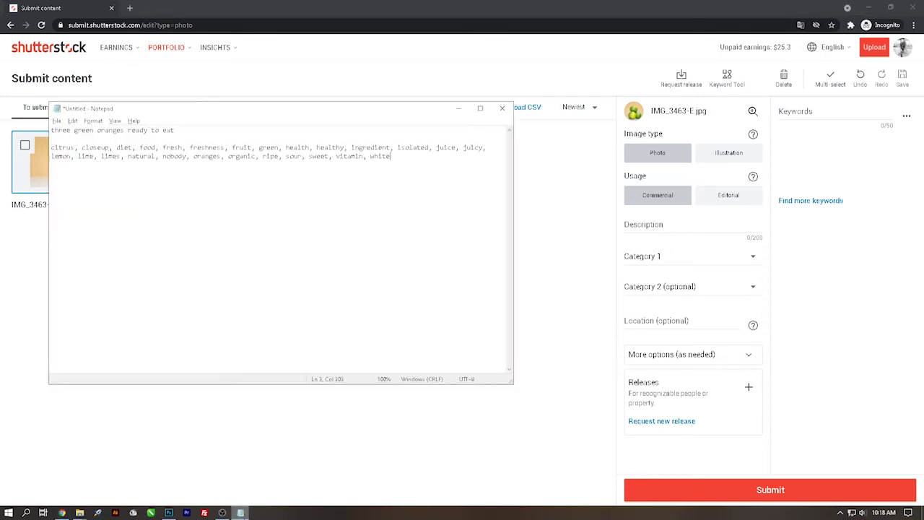
drag(186, 132, 19, 134)
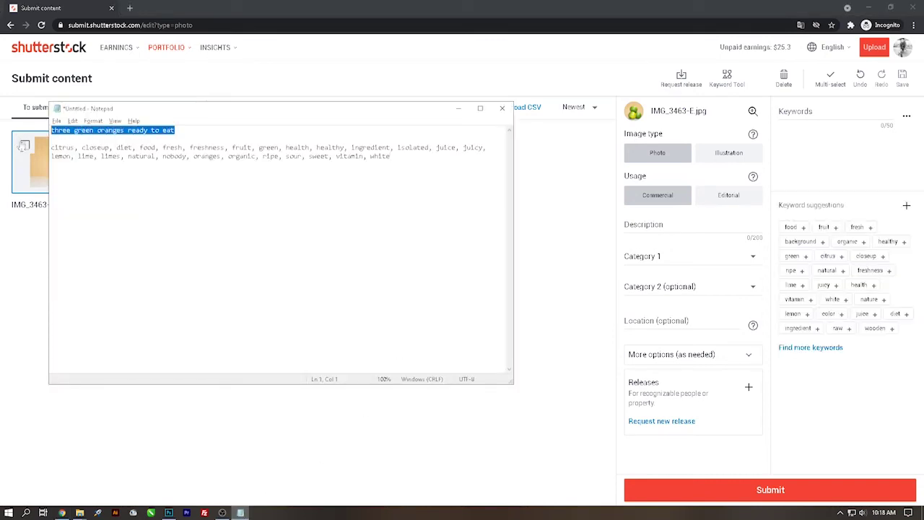
right_click(85, 132)
click(115, 165)
click(554, 254)
click(652, 241)
right_click(652, 241)
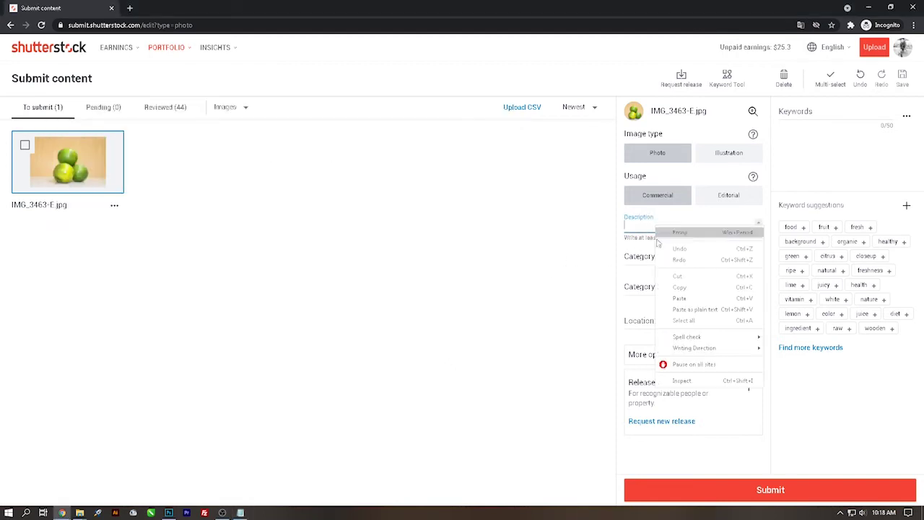
click(679, 298)
Set categories to Food and drink and Miscellaneous, then select the keyword lines in Notepad
click(665, 258)
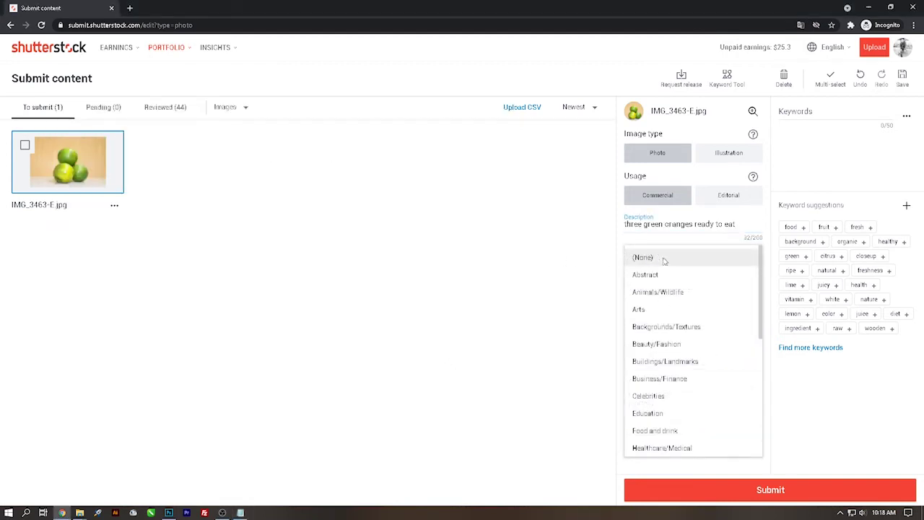
click(655, 432)
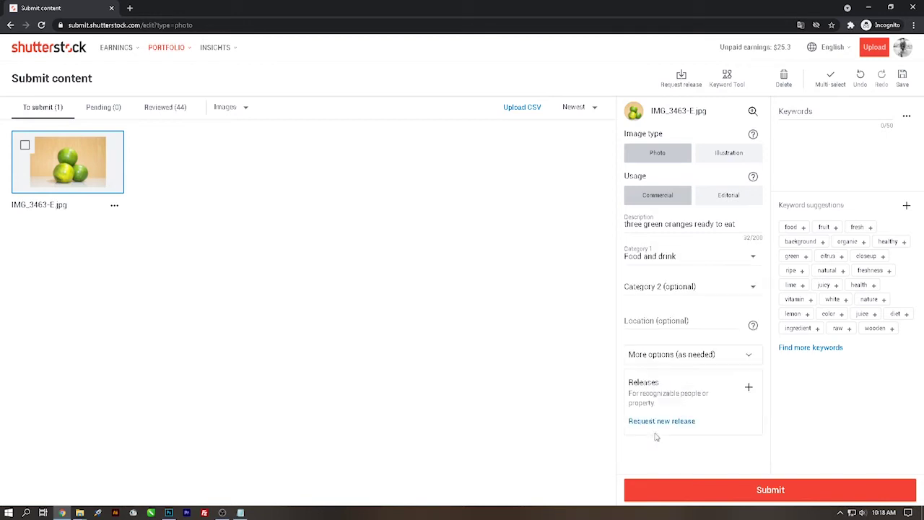
click(668, 289)
scroll(664, 341, down, 1)
scroll(664, 351, down, 1)
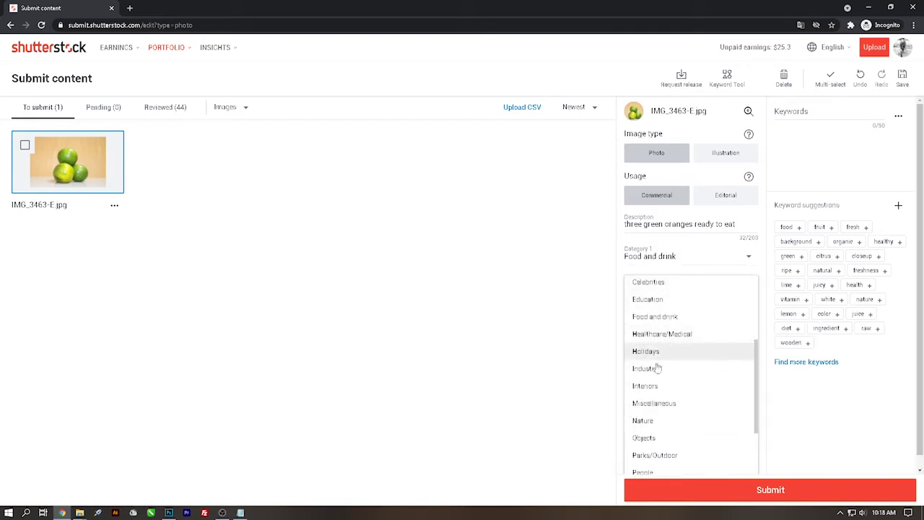
click(660, 405)
click(241, 512)
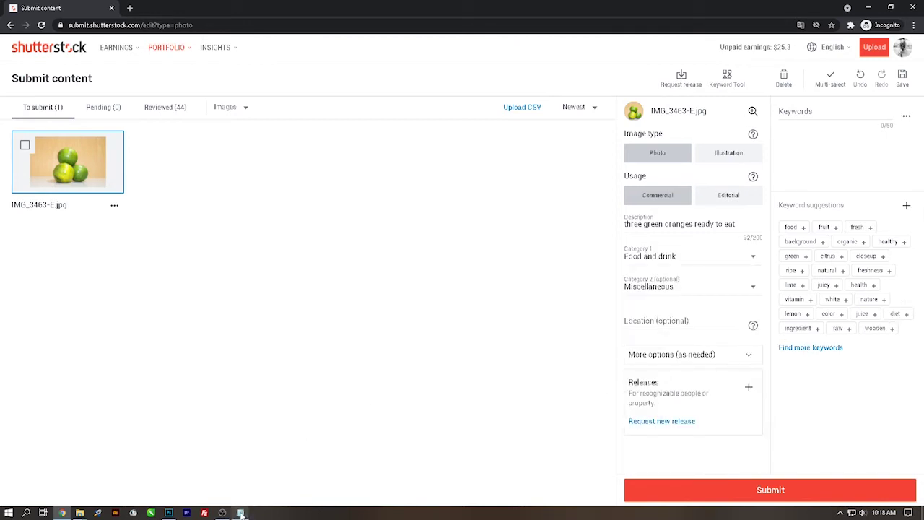
drag(419, 157, 52, 148)
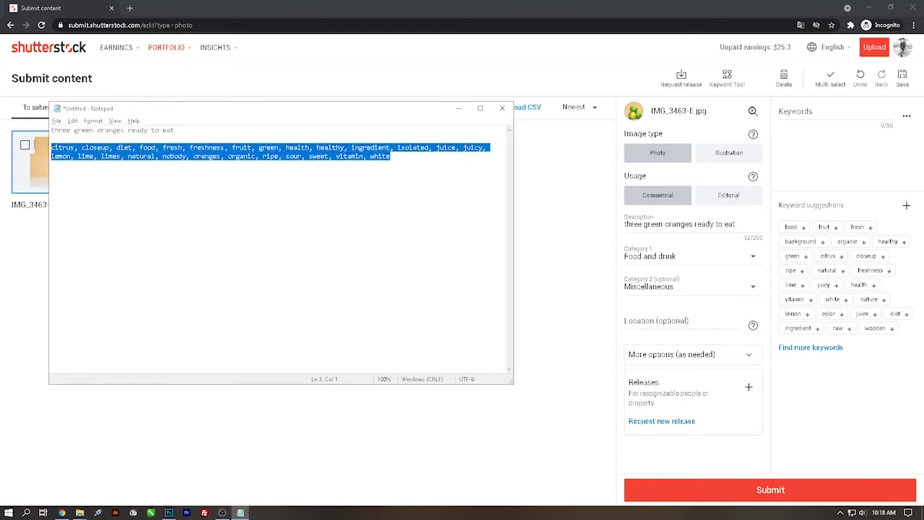
Paste the lime keyword list into Keywords, convert it to tags, and submit the photo
right_click(61, 152)
click(81, 180)
click(597, 262)
right_click(794, 117)
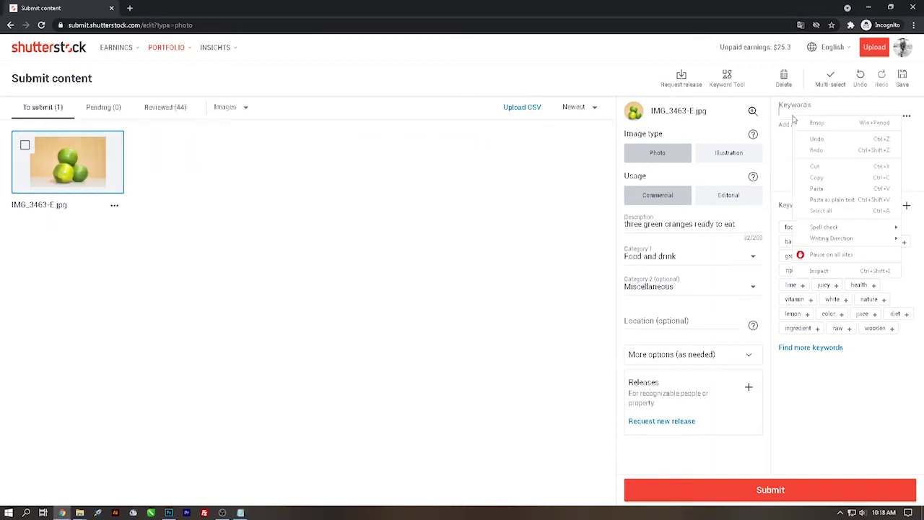
click(813, 188)
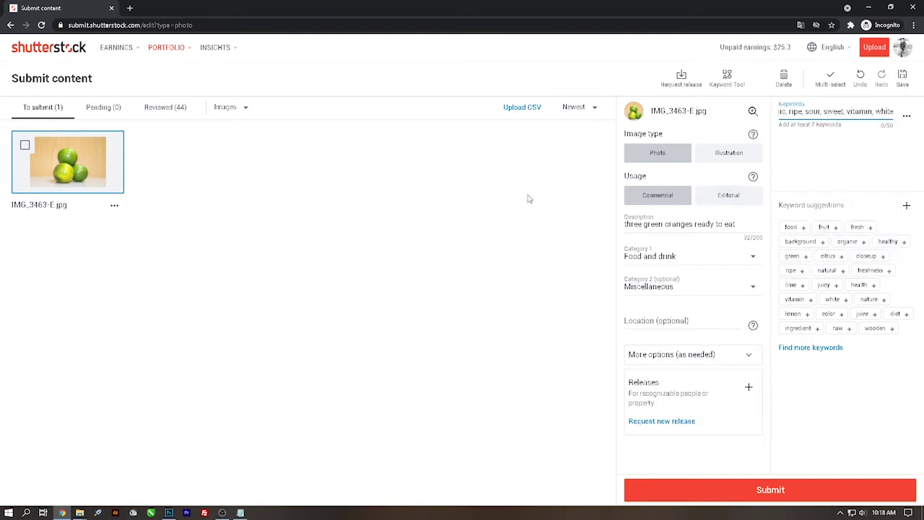
key(Return)
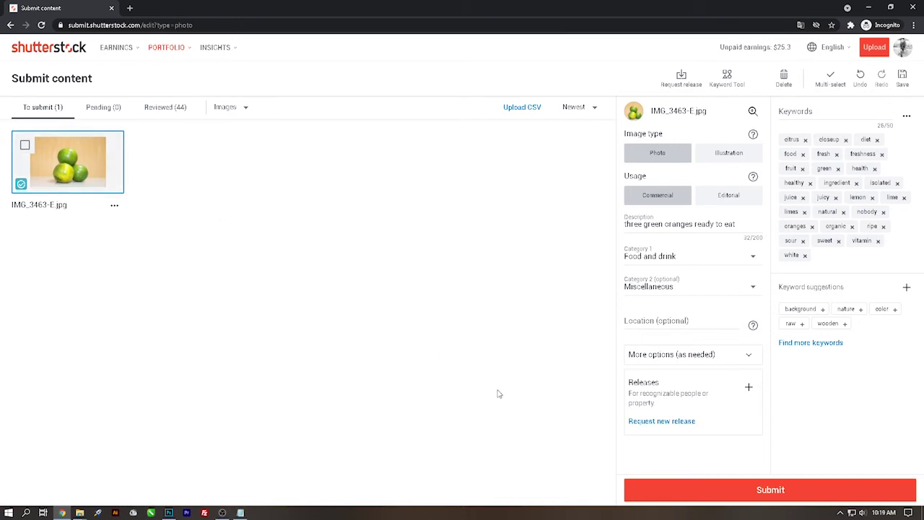
click(771, 491)
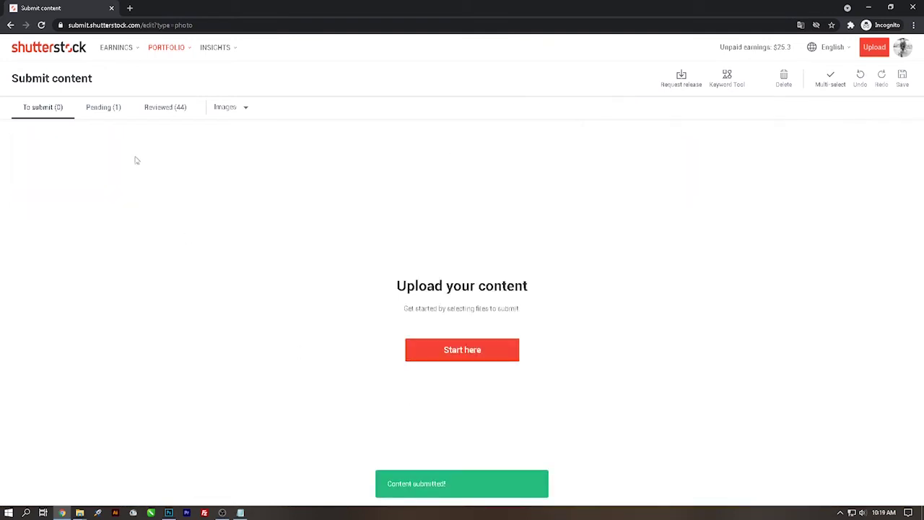
Check the pending submission, then open approved IMG_3463-E.jpg under Reviewed (45)
click(104, 109)
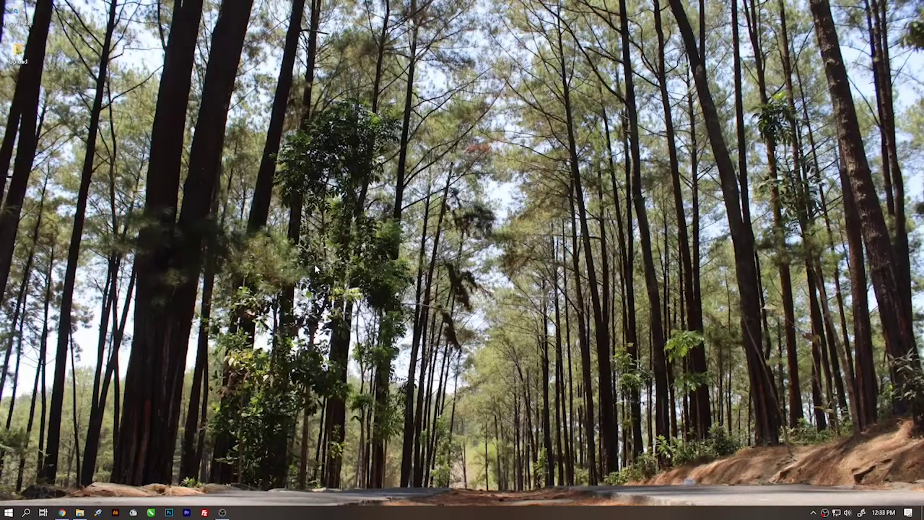
click(62, 513)
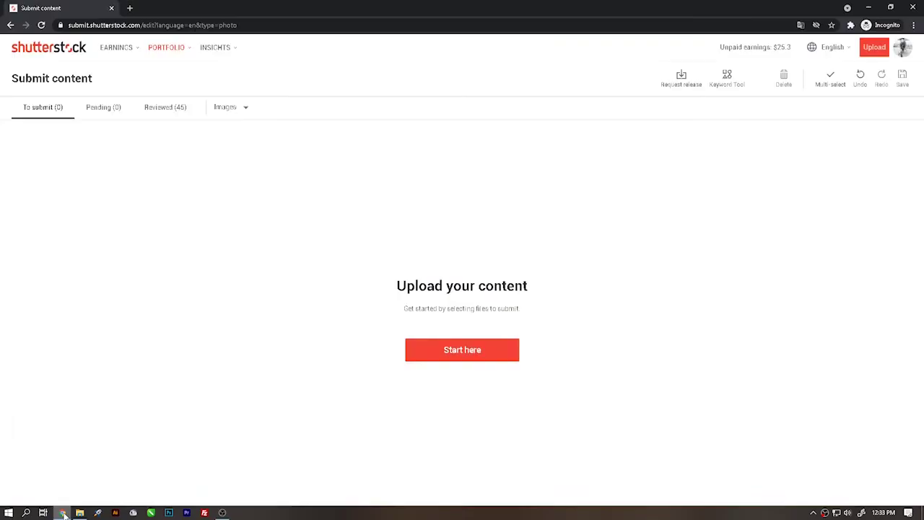
click(171, 112)
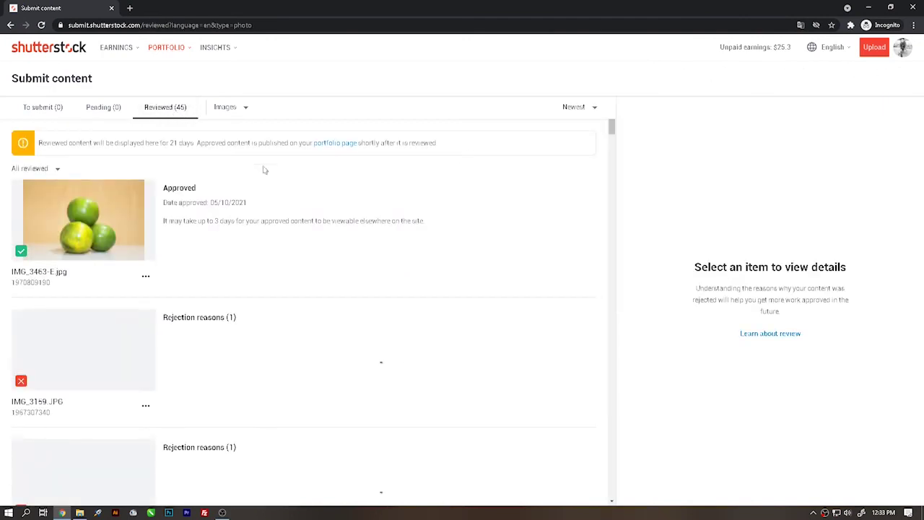
click(106, 229)
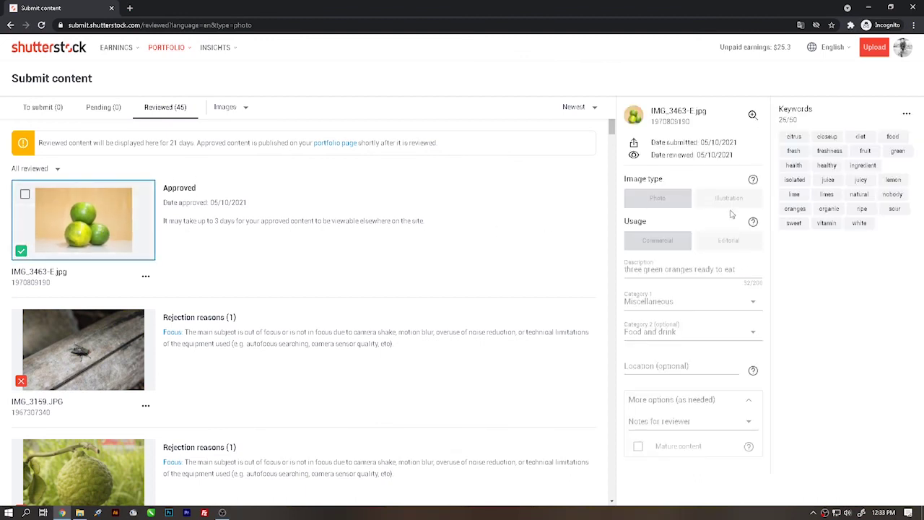